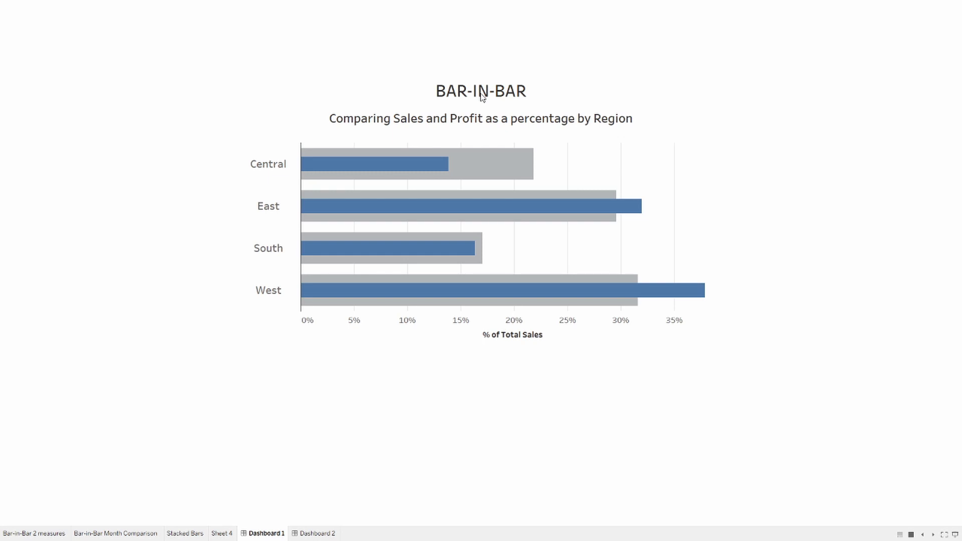
- Switch to Dashboard 2 to view the latest vs previous month sales bar-in-bar chart by Region
{"action": "key", "text": "Right"}
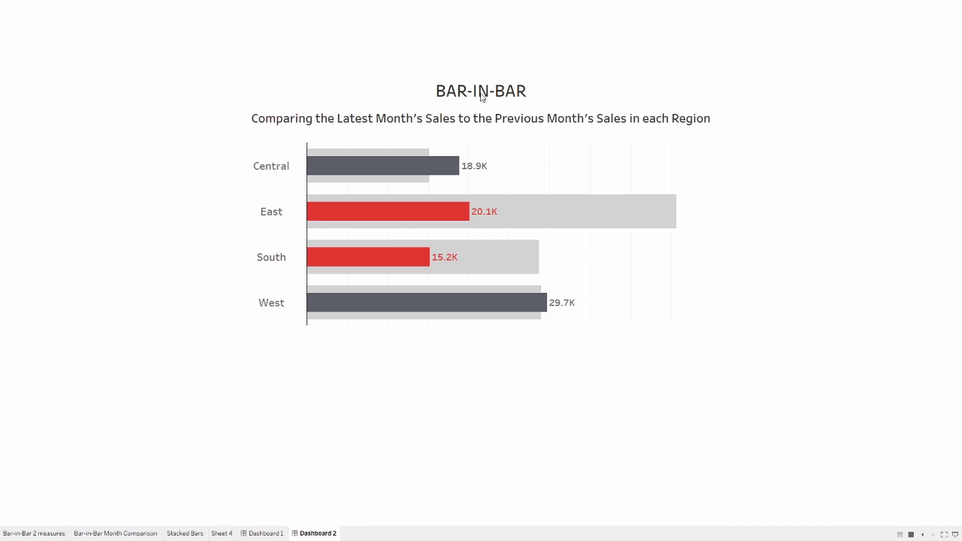
- Go back from Dashboard 2 to the Dashboard 1 tab
{"action": "key", "text": "ctrl+shift+Tab"}
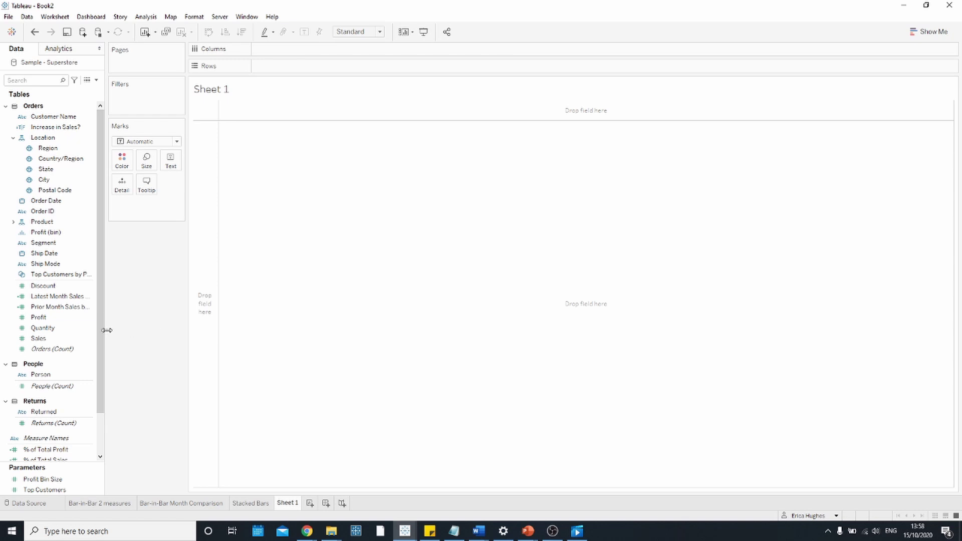
- Plot Sales and Profit as side-by-side horizontal bars split by Region, with taller rows
{"action": "mouse_move", "coordinate": [70, 340]}
{"action": "left_mouse_down"}
{"action": "mouse_move", "coordinate": [317, 65]}
{"action": "mouse_move", "coordinate": [312, 49]}
{"action": "left_mouse_up"}
{"action": "left_click_drag", "start_coordinate": [59, 324], "coordinate": [361, 56]}
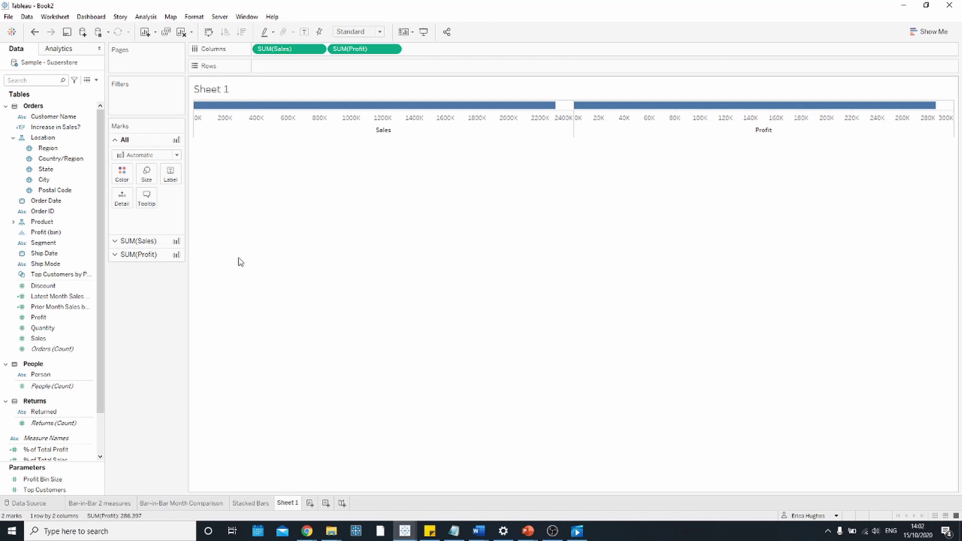
{"action": "left_click_drag", "start_coordinate": [65, 149], "coordinate": [286, 66]}
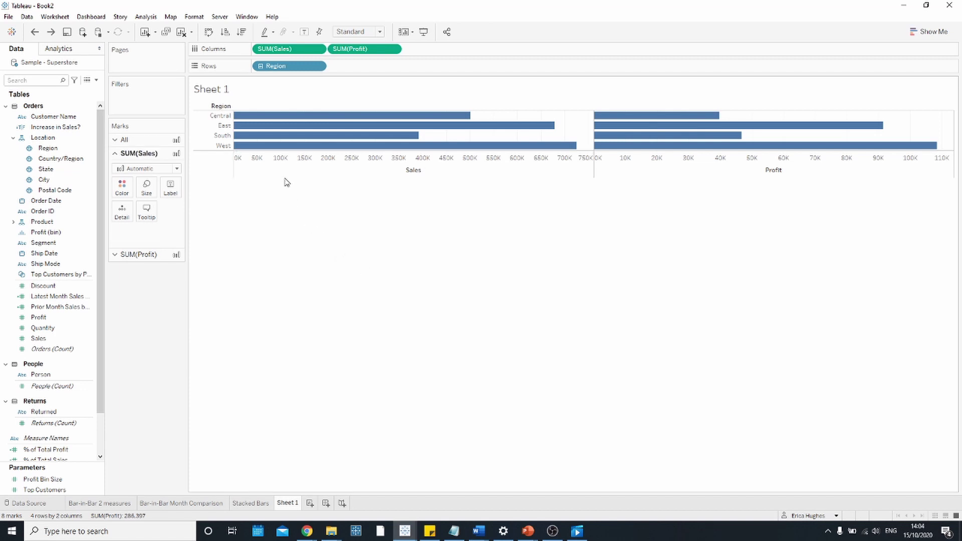
{"action": "left_click_drag", "start_coordinate": [285, 175], "coordinate": [278, 279]}
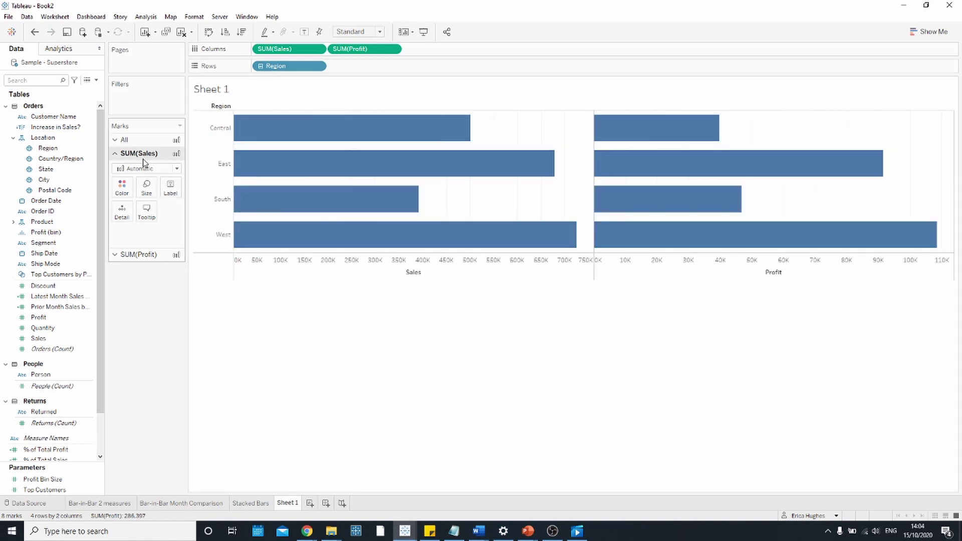
- Set the mark type to Bar on the All section of the Marks card
{"action": "left_click", "coordinate": [117, 142]}
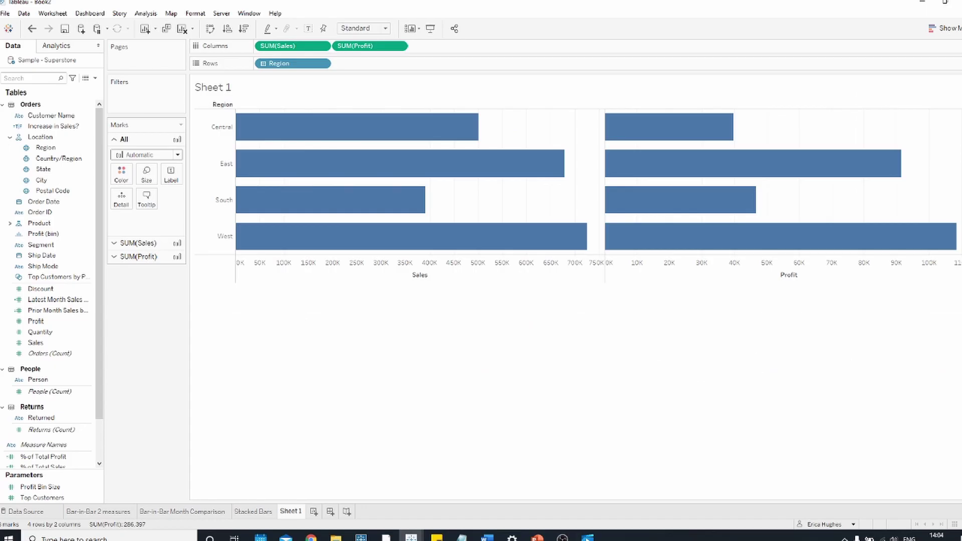
{"action": "left_click", "coordinate": [165, 155]}
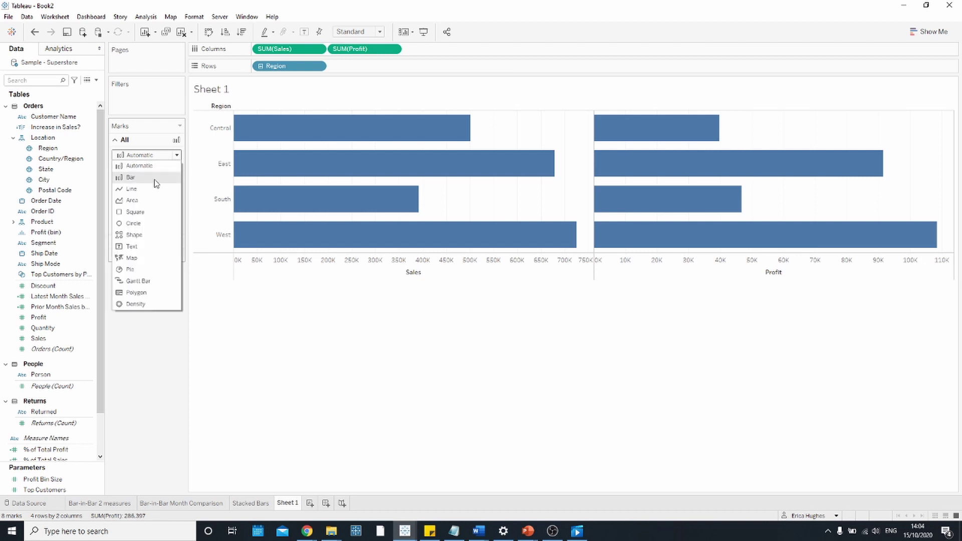
{"action": "left_click", "coordinate": [131, 177]}
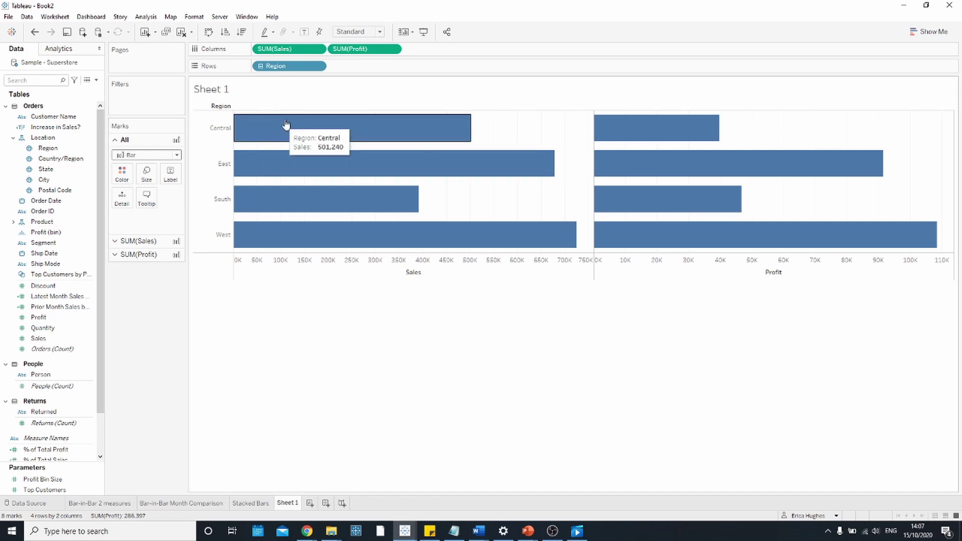
- Put SUM(Profit) on a dual axis with Sales so both bars overlay per Region
{"action": "right_click", "coordinate": [372, 51]}
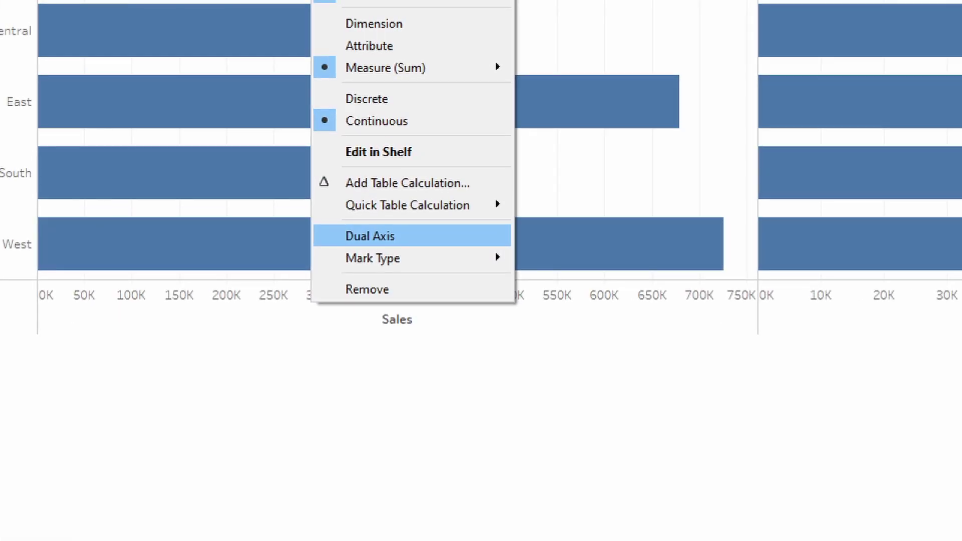
{"action": "key", "text": "Escape"}
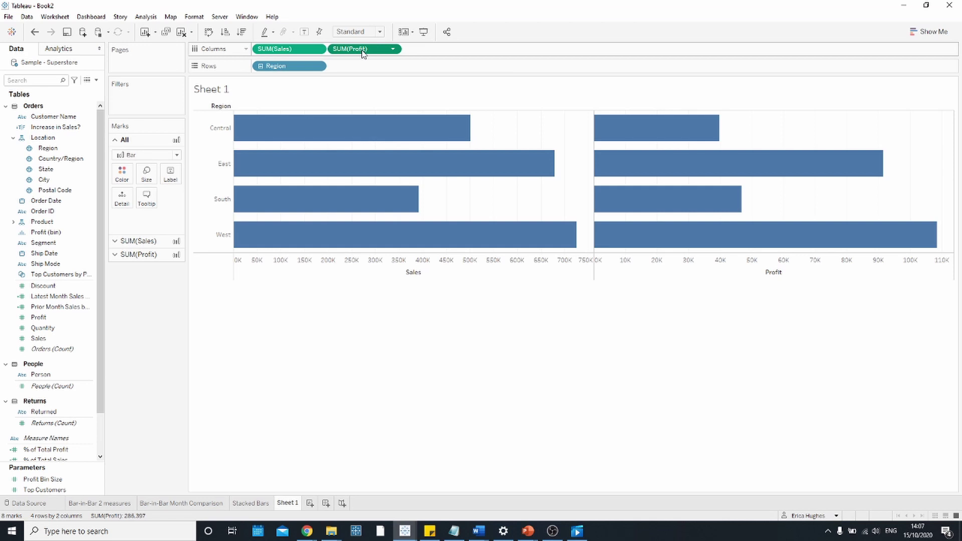
{"action": "right_click", "coordinate": [365, 50]}
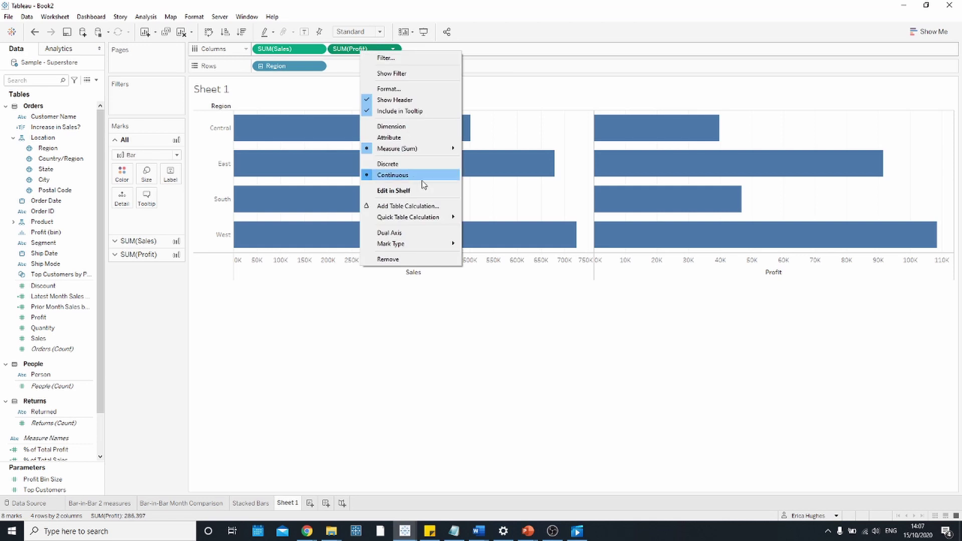
{"action": "left_click", "coordinate": [421, 233]}
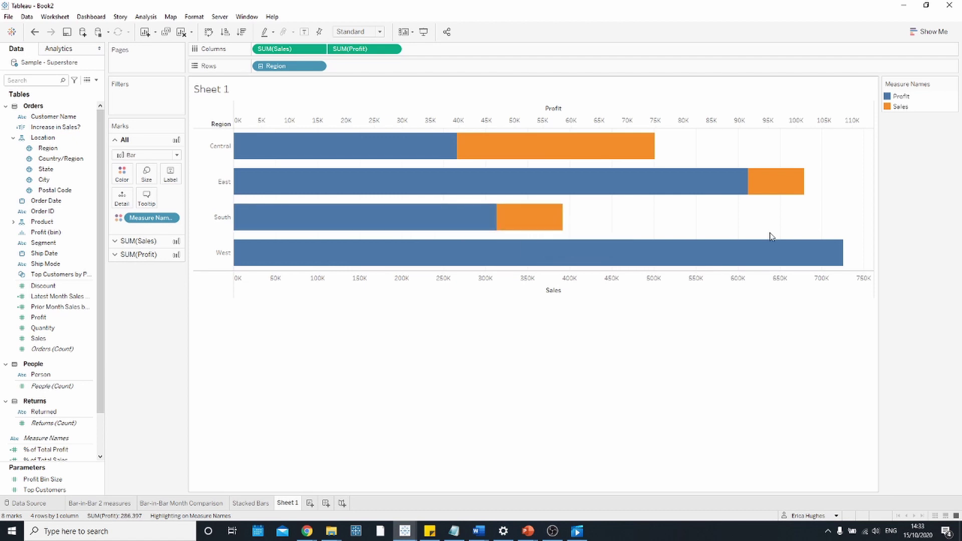
- Reduce the SUM(Profit) mark size so the blue bars fit inside the orange Sales bars
{"action": "left_click", "coordinate": [899, 108]}
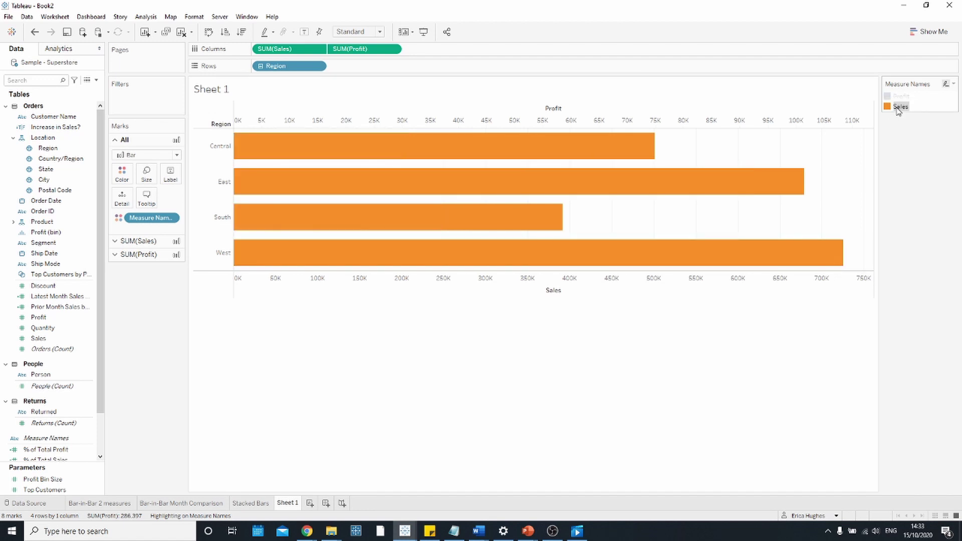
{"action": "left_click", "coordinate": [898, 110]}
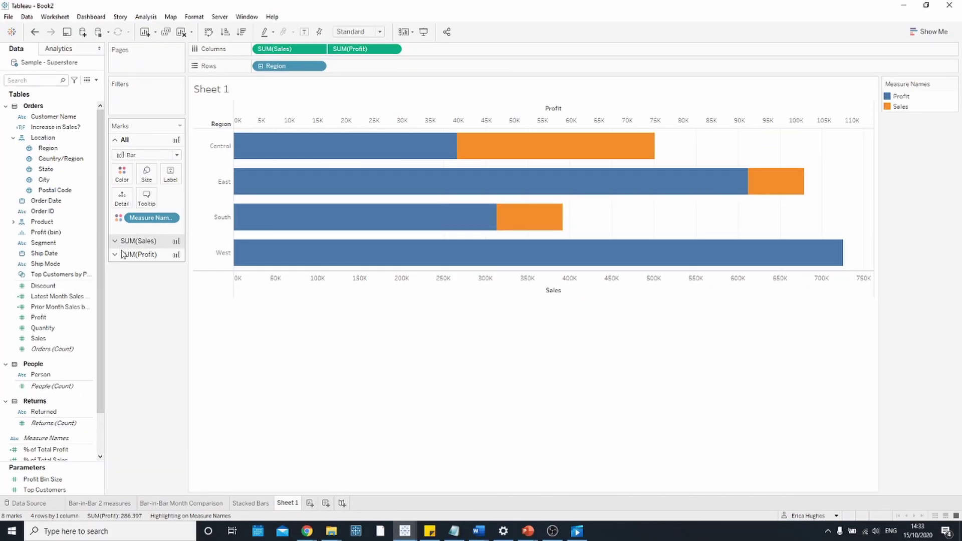
{"action": "left_click", "coordinate": [123, 255]}
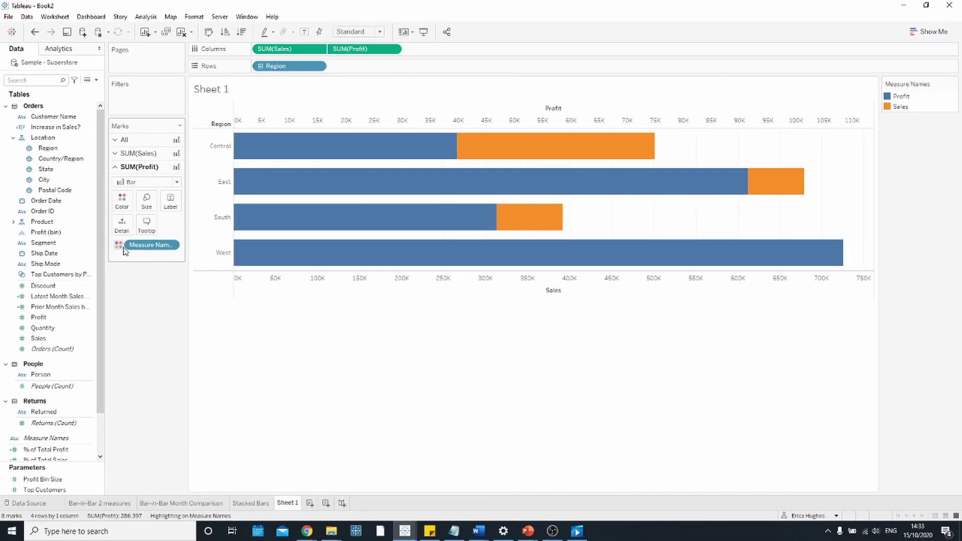
{"action": "left_click", "coordinate": [145, 203]}
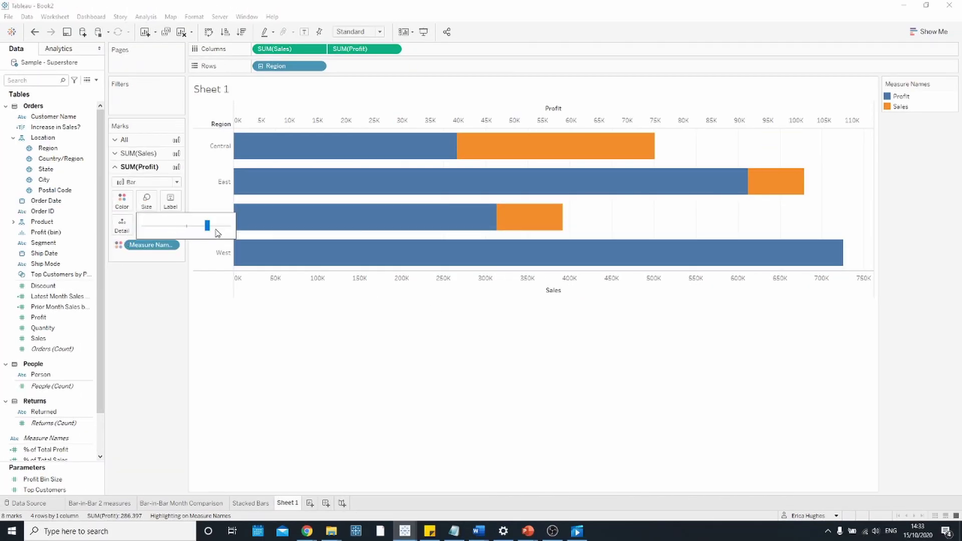
{"action": "left_click_drag", "start_coordinate": [206, 224], "coordinate": [174, 224]}
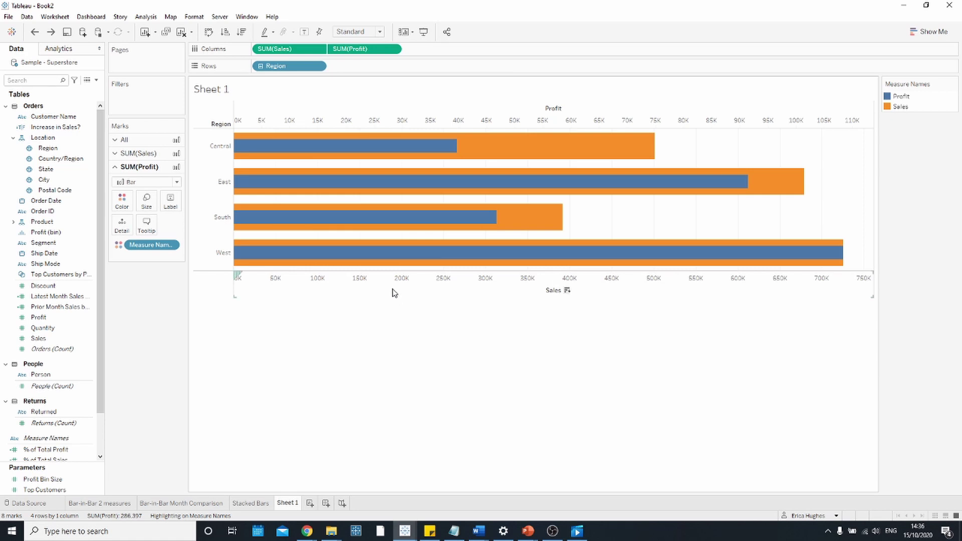
- Synchronize the Profit axis with the Sales axis on a shared 0–750K scale
{"action": "right_click", "coordinate": [391, 290]}
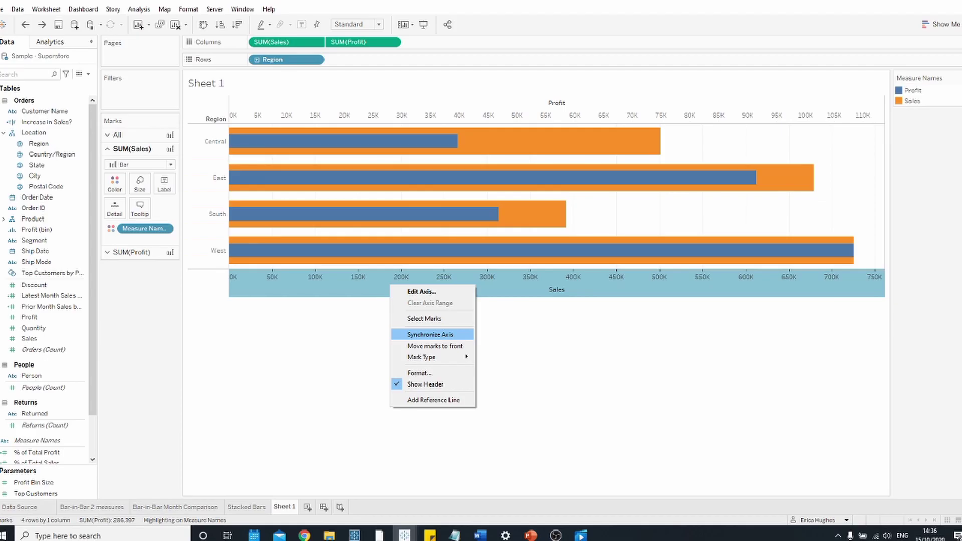
{"action": "left_click", "coordinate": [460, 339]}
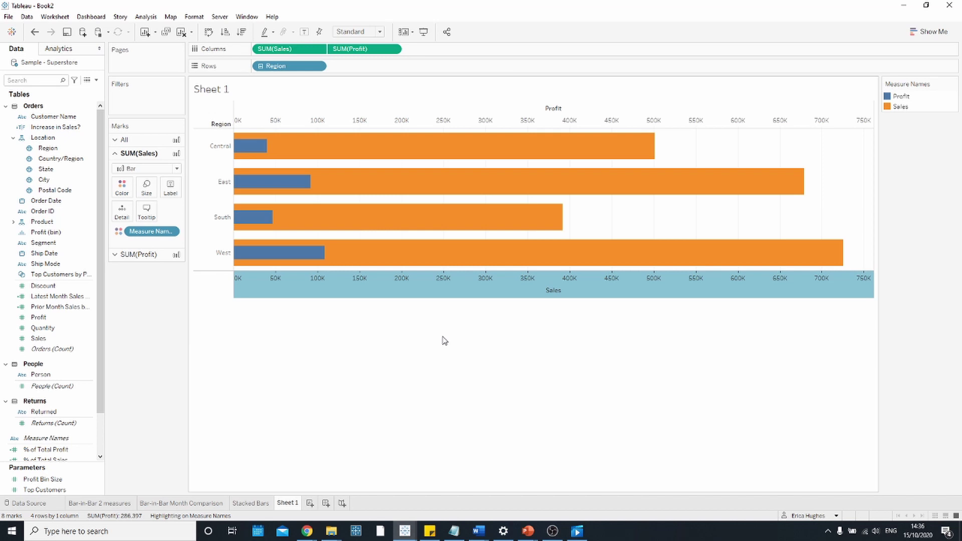
{"action": "left_click", "coordinate": [421, 296]}
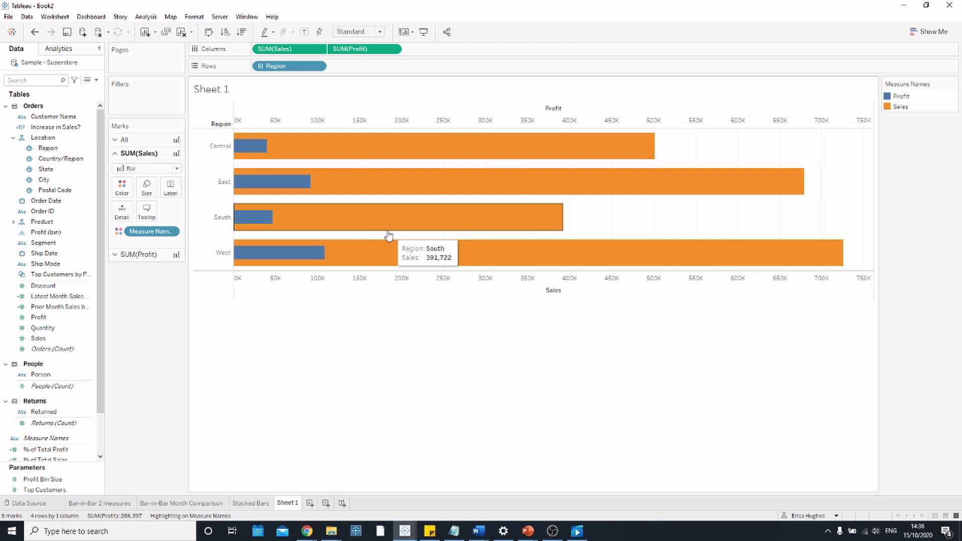
- Apply the Percent of Total quick table calculation to both SUM(Sales) and SUM(Profit)
{"action": "left_click", "coordinate": [318, 49]}
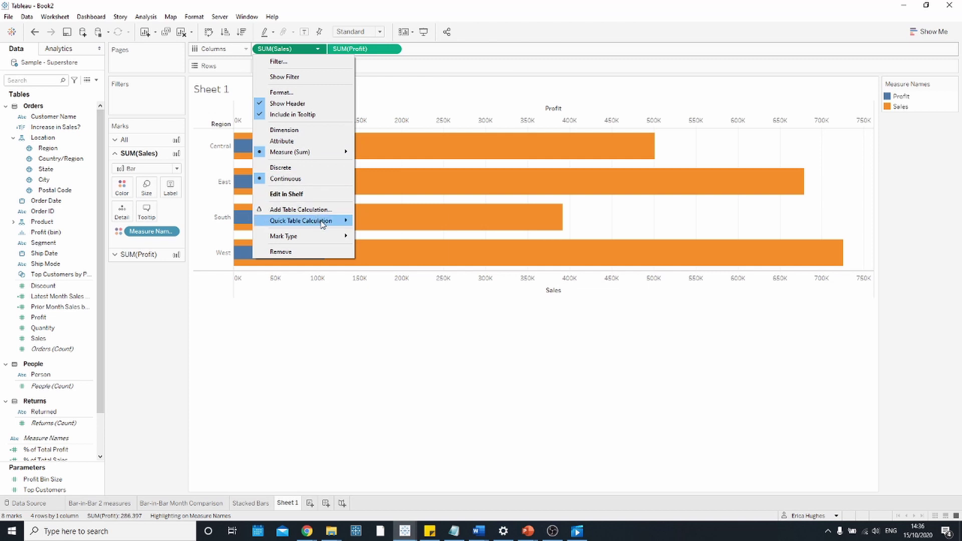
{"action": "mouse_move", "coordinate": [327, 222]}
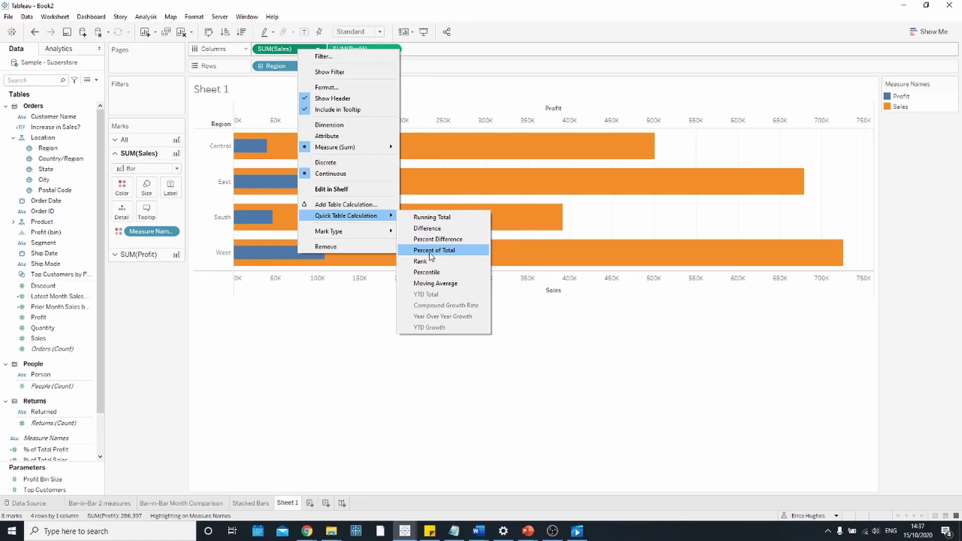
{"action": "left_click", "coordinate": [367, 256]}
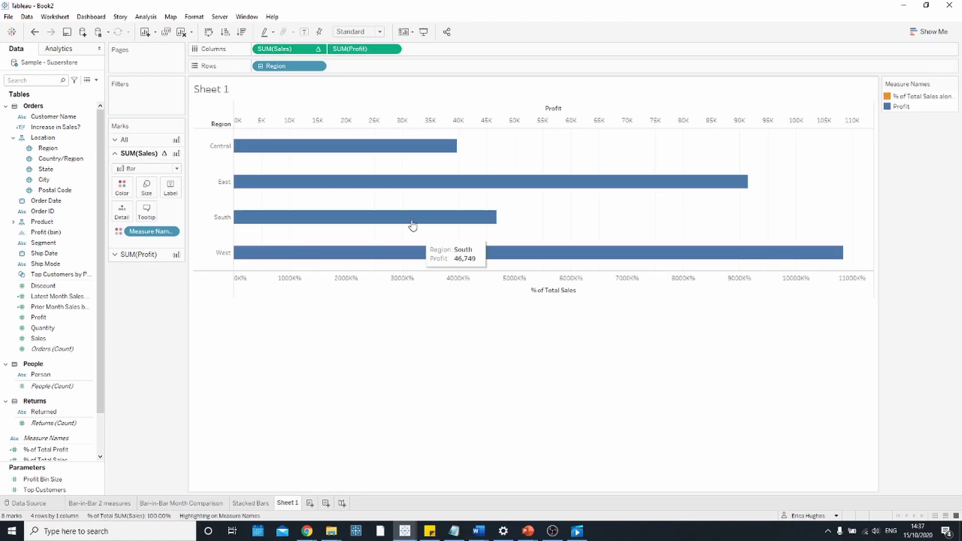
{"action": "right_click", "coordinate": [372, 52]}
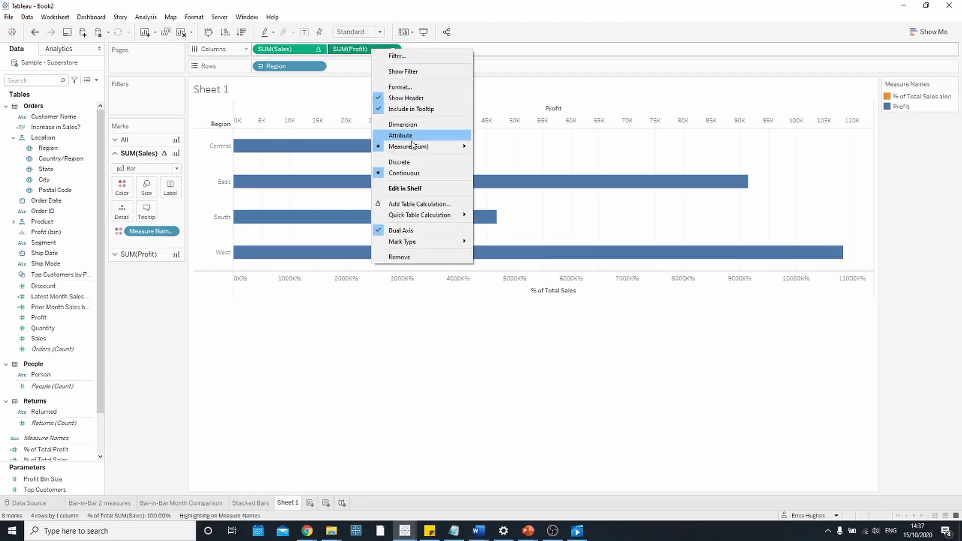
{"action": "mouse_move", "coordinate": [446, 216]}
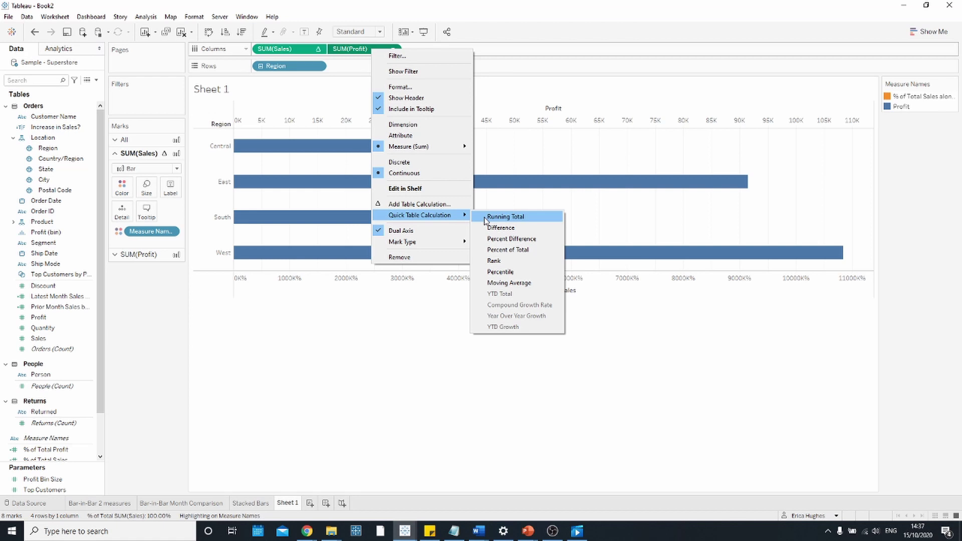
{"action": "left_click", "coordinate": [494, 250]}
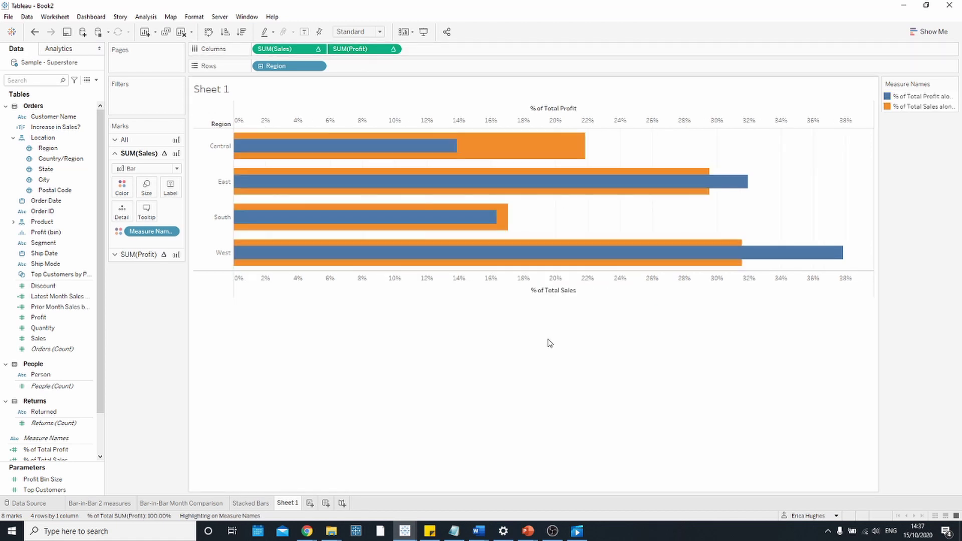
- Colour % of Total Sales Light Gray from the Seattle Grays palette, leaving profit blue
{"action": "double_click", "coordinate": [914, 106]}
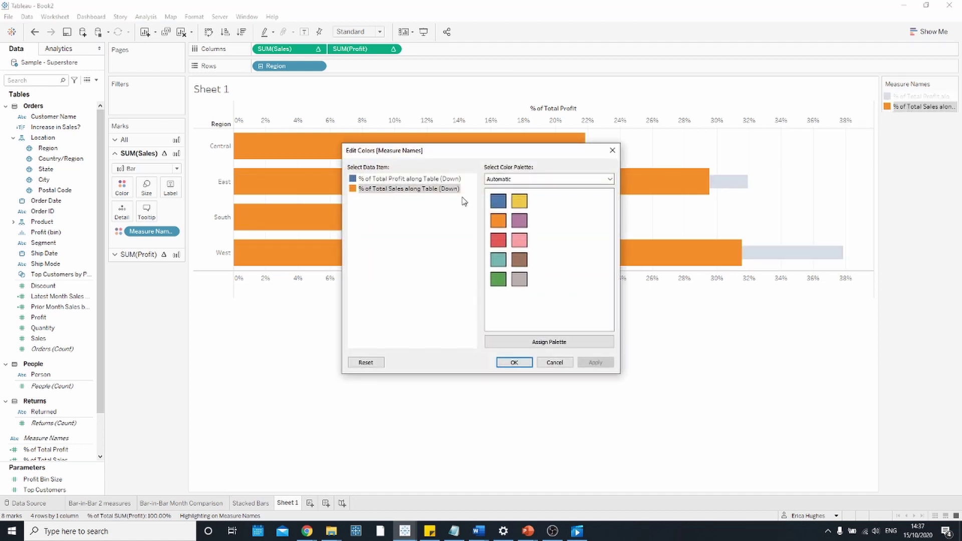
{"action": "left_click", "coordinate": [495, 180]}
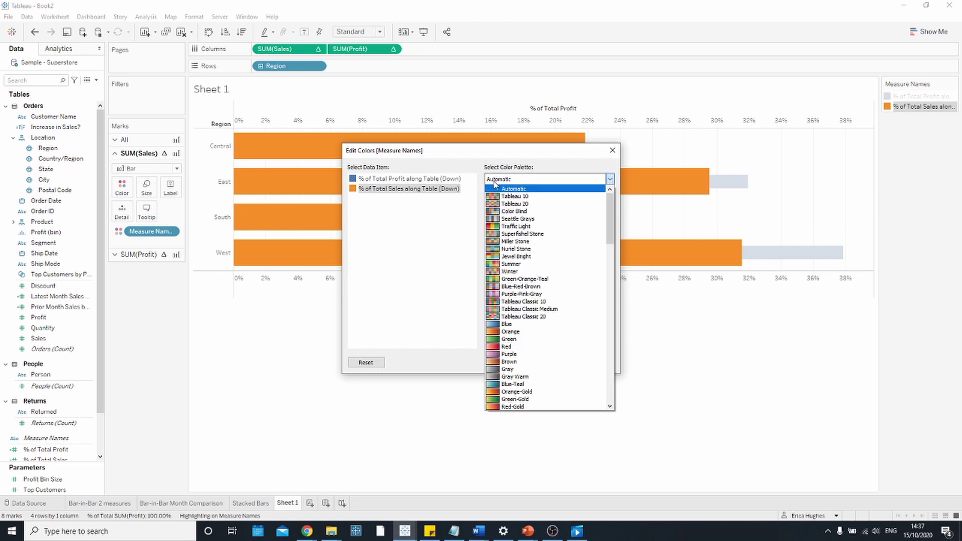
{"action": "left_click", "coordinate": [514, 219]}
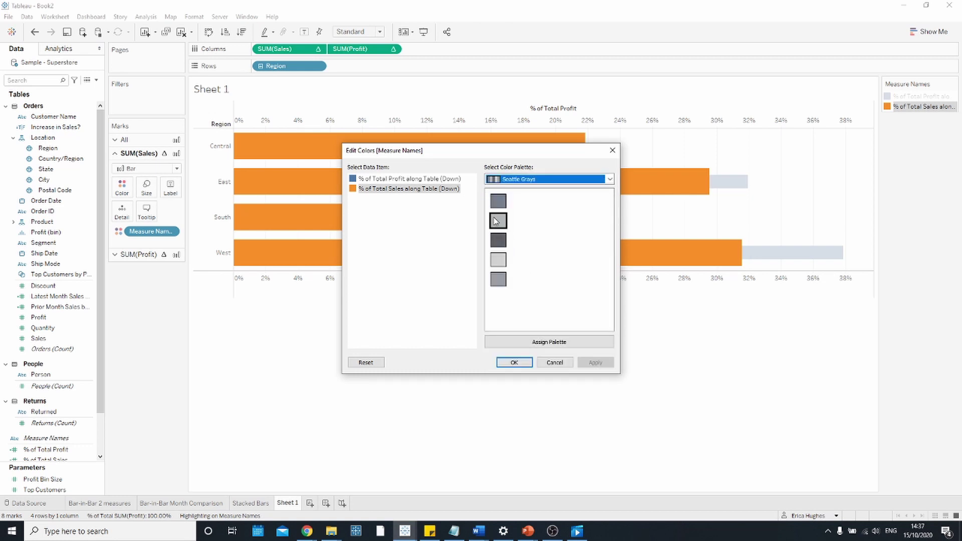
{"action": "left_click", "coordinate": [498, 222]}
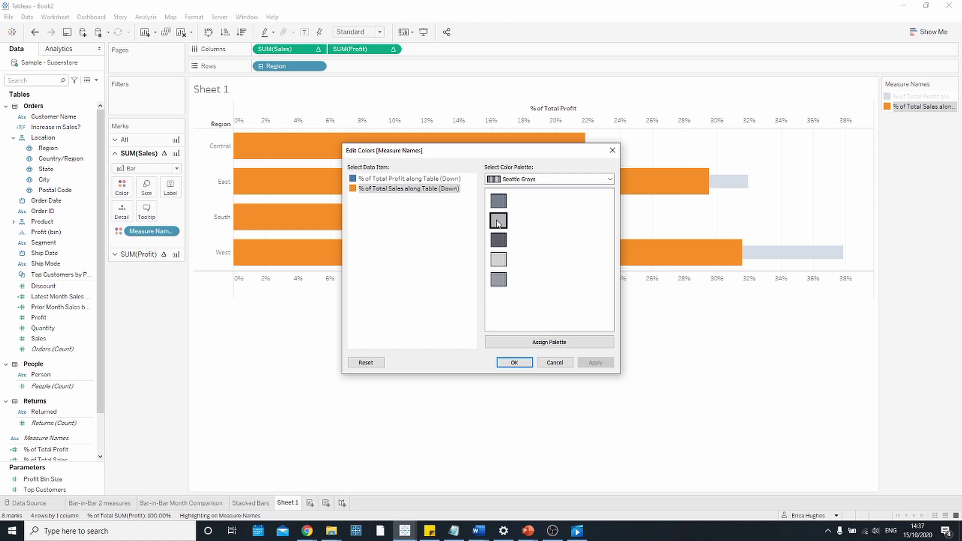
{"action": "left_click", "coordinate": [510, 363]}
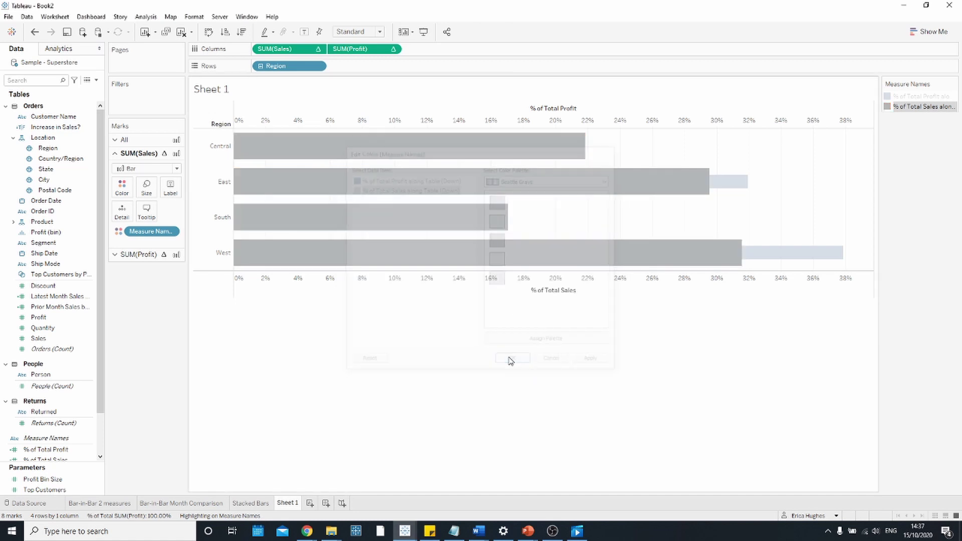